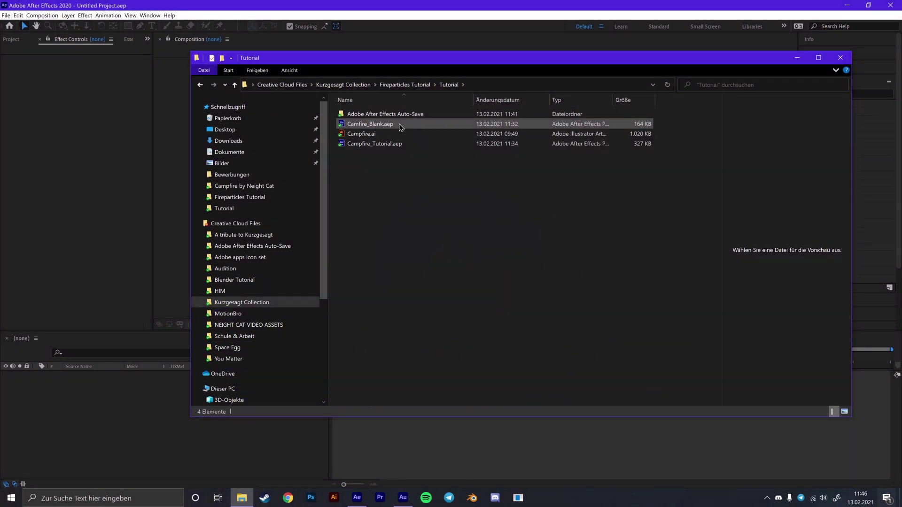
Open Camfire_Blank.aep from the campfire folder inside Fireparticles Tutorial.
{"action": "key", "text": "BackSpace"}
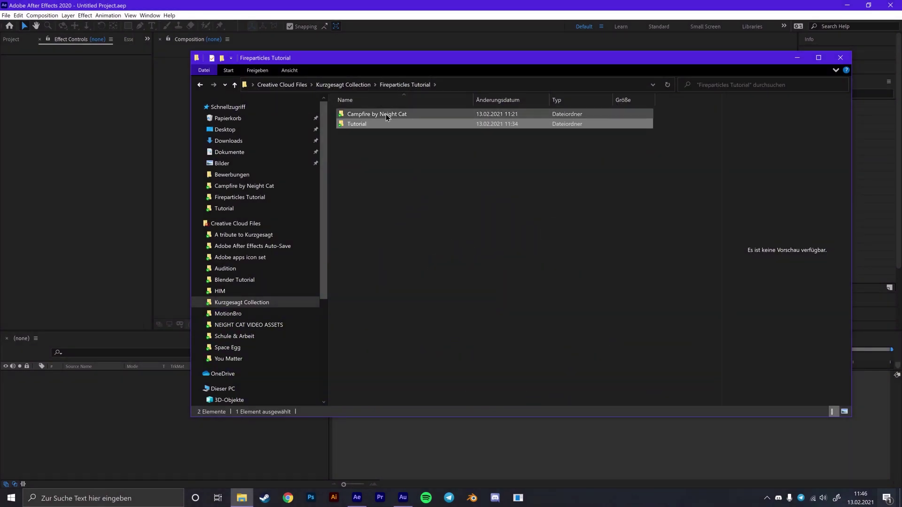
{"action": "double_click", "coordinate": [387, 115]}
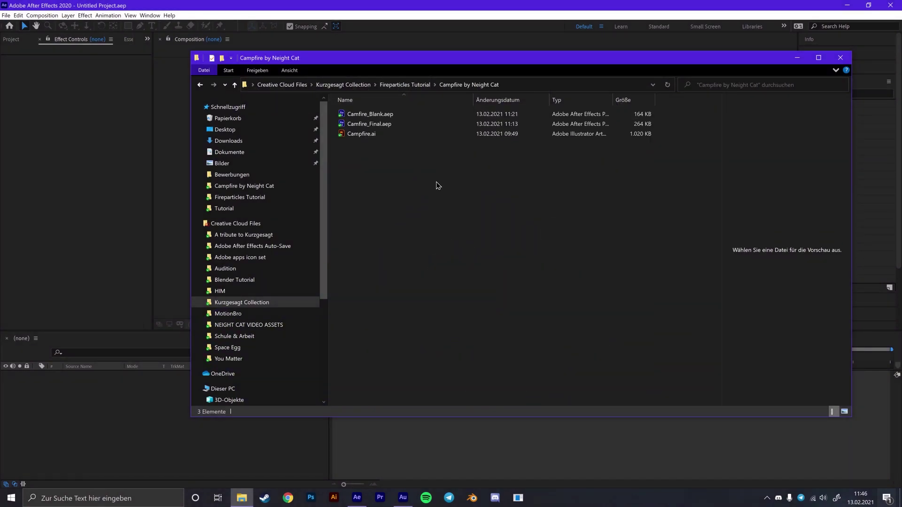
{"action": "left_click", "coordinate": [386, 117]}
{"action": "double_click", "coordinate": [386, 118]}
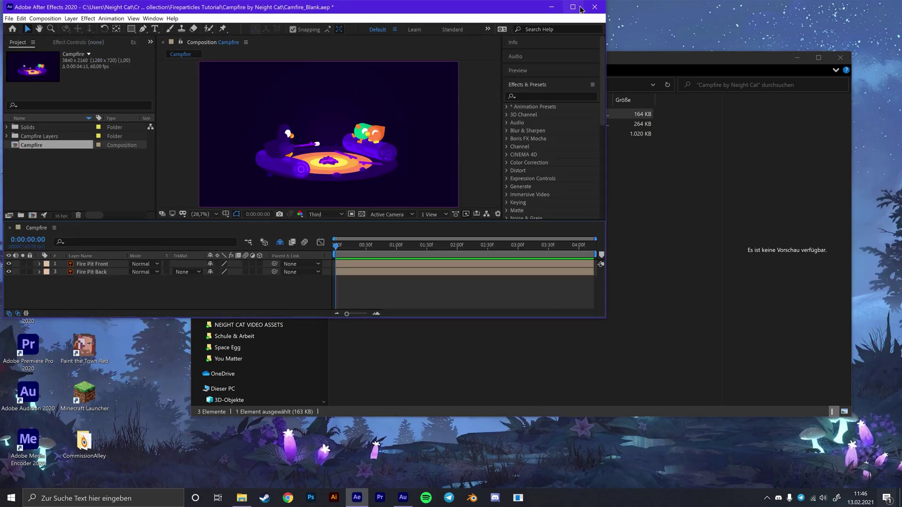
Import Campfire.ai as a composition and hide shy layers, leaving Fire Pit Front and Fire Pit Back.
{"action": "double_click", "coordinate": [581, 9]}
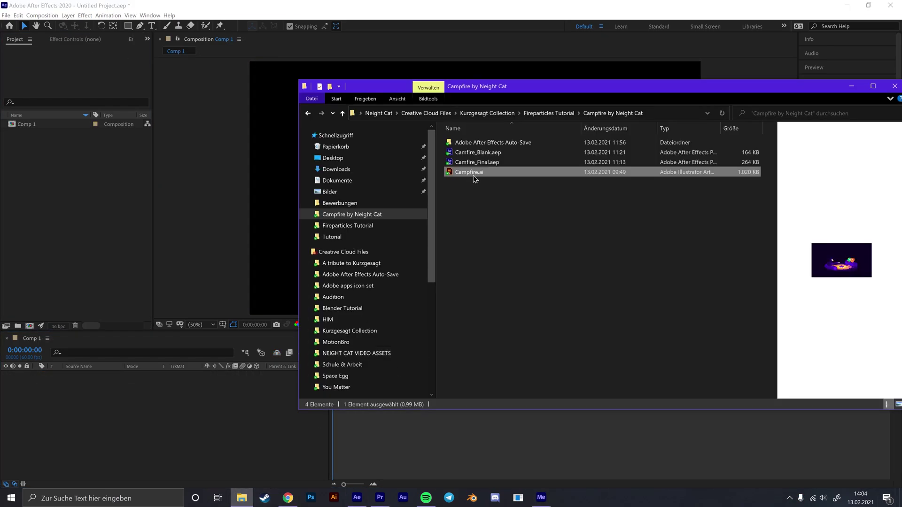
{"action": "left_click_drag", "start_coordinate": [473, 176], "coordinate": [247, 252]}
{"action": "left_click", "coordinate": [237, 263]}
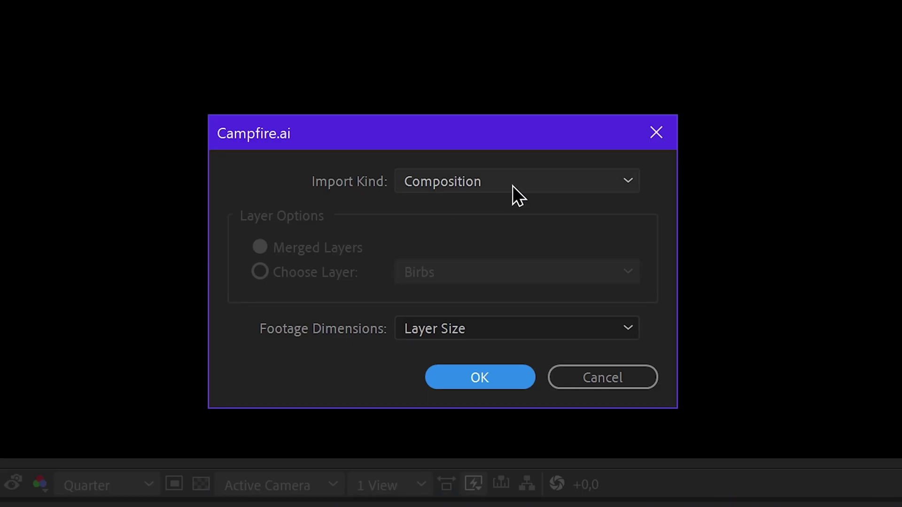
{"action": "left_click", "coordinate": [486, 375]}
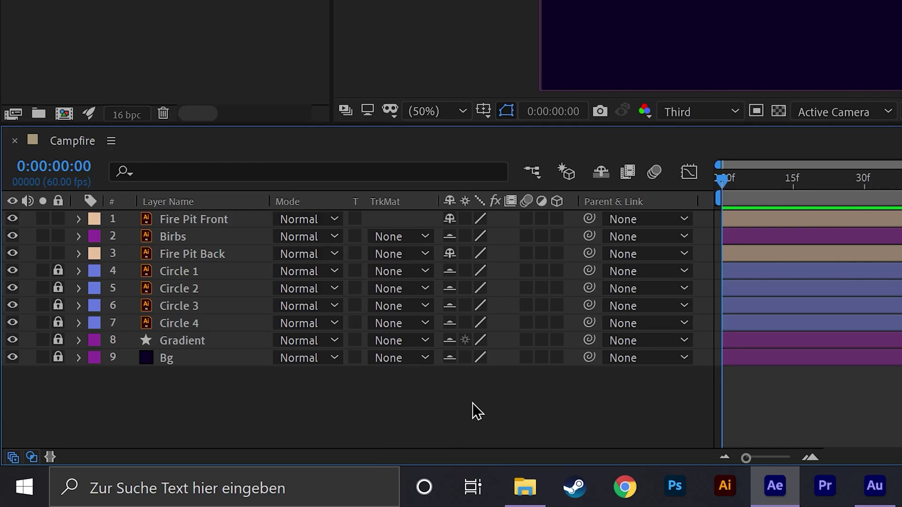
{"action": "left_click", "coordinate": [593, 182]}
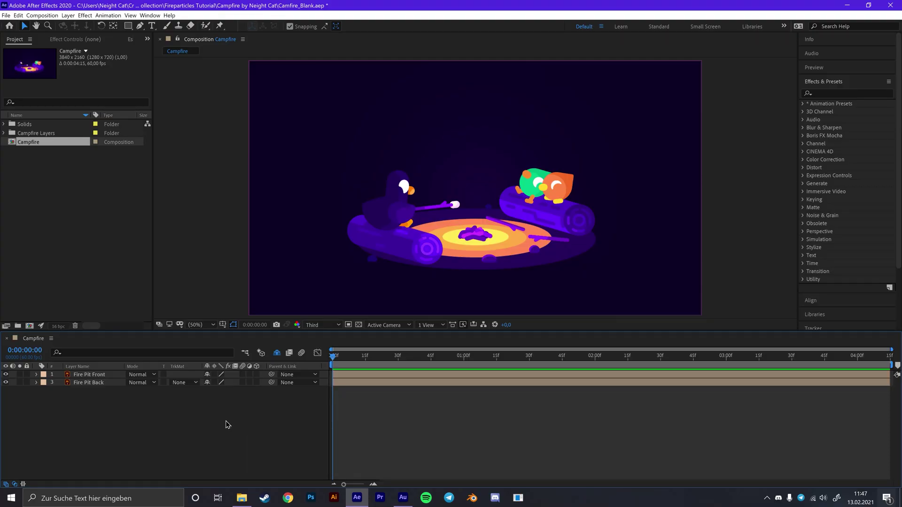
Add a new white (FFFFFF) full-frame solid, White Solid 2, to the Campfire comp.
{"action": "right_click", "coordinate": [225, 425]}
{"action": "mouse_move", "coordinate": [272, 344]}
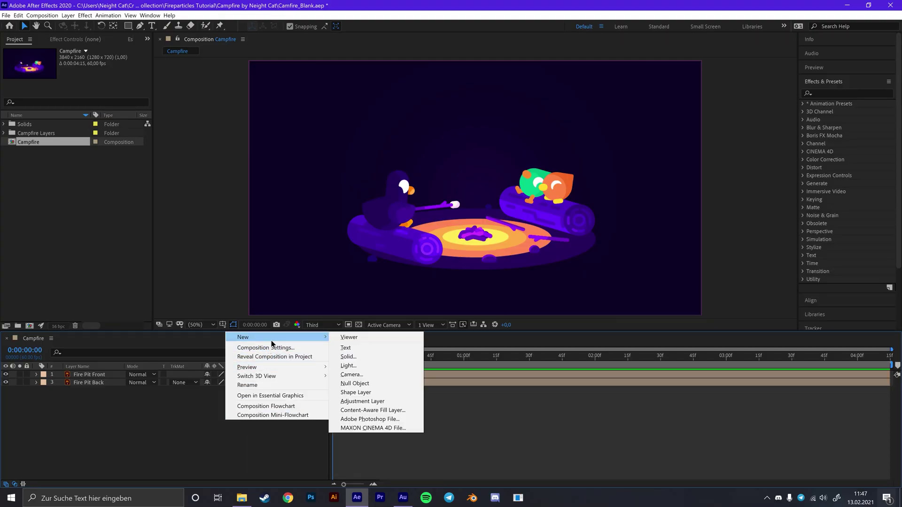
{"action": "left_click", "coordinate": [348, 357]}
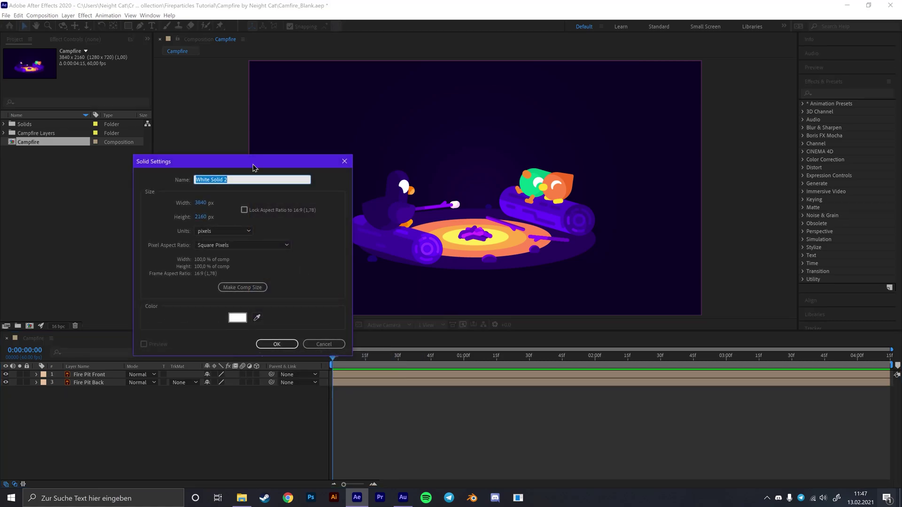
{"action": "left_click_drag", "start_coordinate": [253, 164], "coordinate": [537, 111]}
{"action": "left_click", "coordinate": [519, 265]}
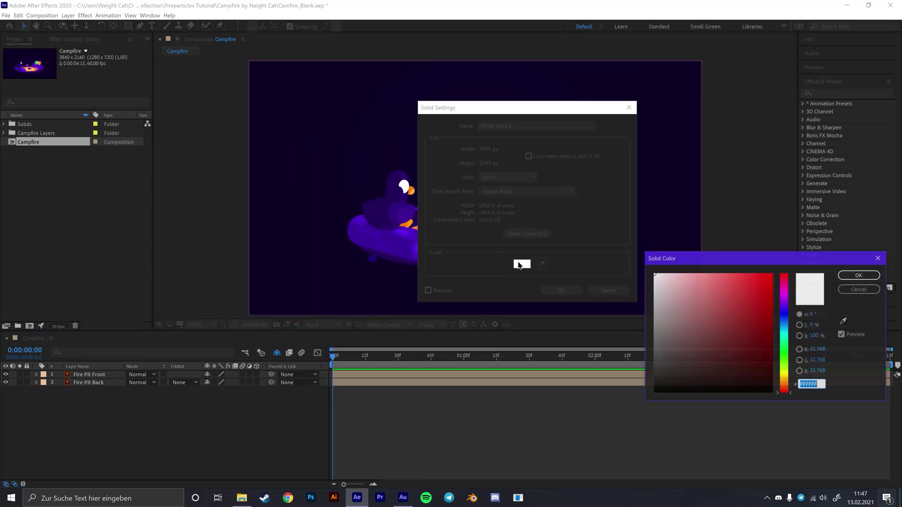
{"action": "left_click", "coordinate": [872, 288]}
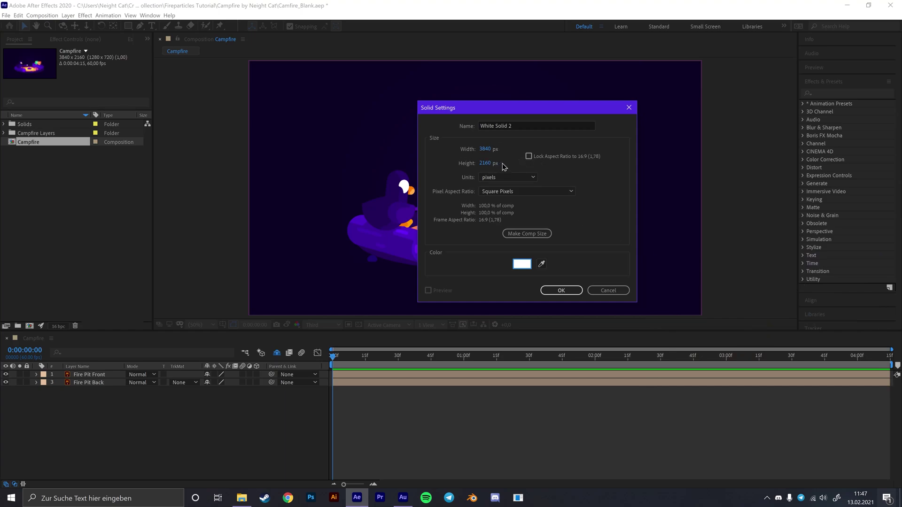
{"action": "left_click", "coordinate": [560, 291]}
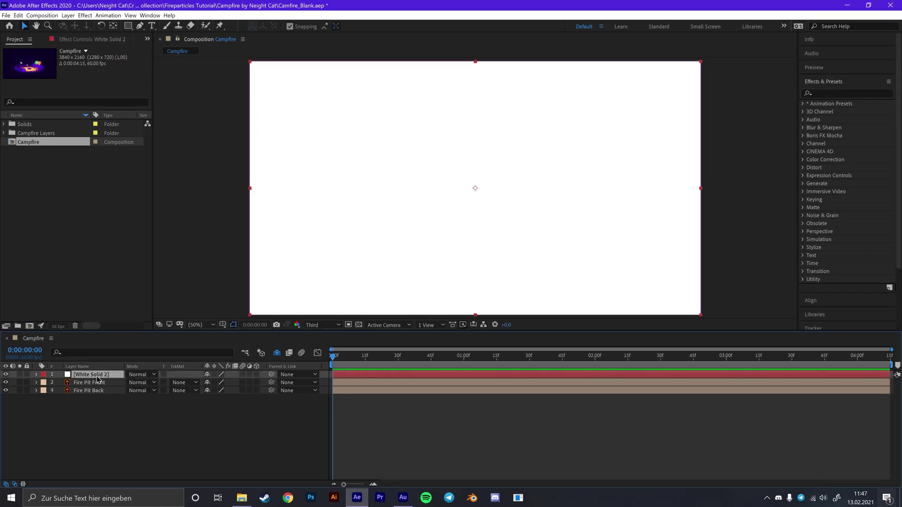
Rename the solid to 'Fire Particles' and place it between Fire Pit Front and Fire Pit Back.
{"action": "key", "text": "Return"}
{"action": "type", "text": "F"}
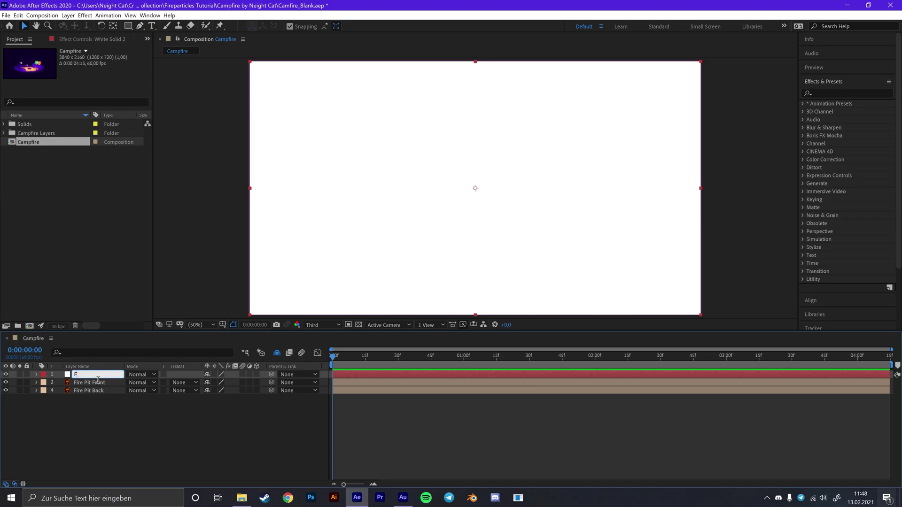
{"action": "type", "text": "ire Particle"}
{"action": "key", "text": "Return"}
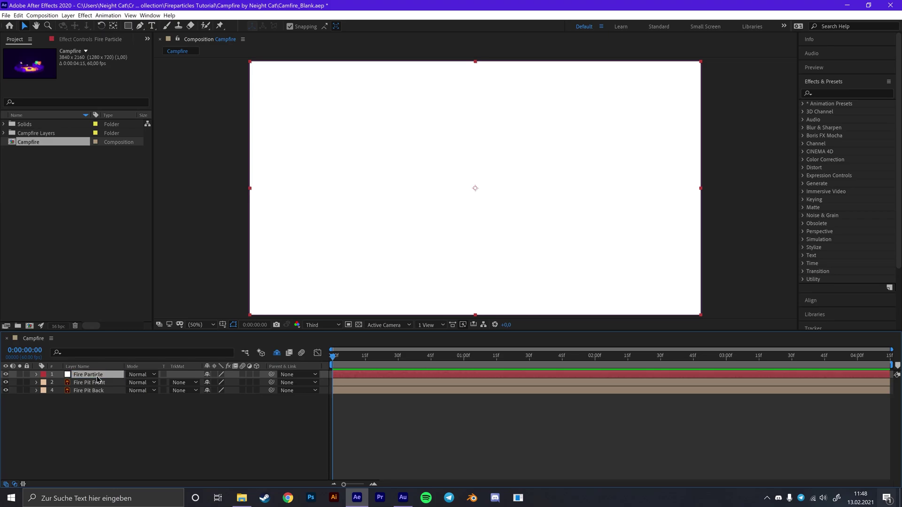
{"action": "key", "text": "Return"}
{"action": "key", "text": "Right"}
{"action": "type", "text": "s"}
{"action": "key", "text": "Return"}
{"action": "left_click_drag", "start_coordinate": [107, 379], "coordinate": [107, 387]}
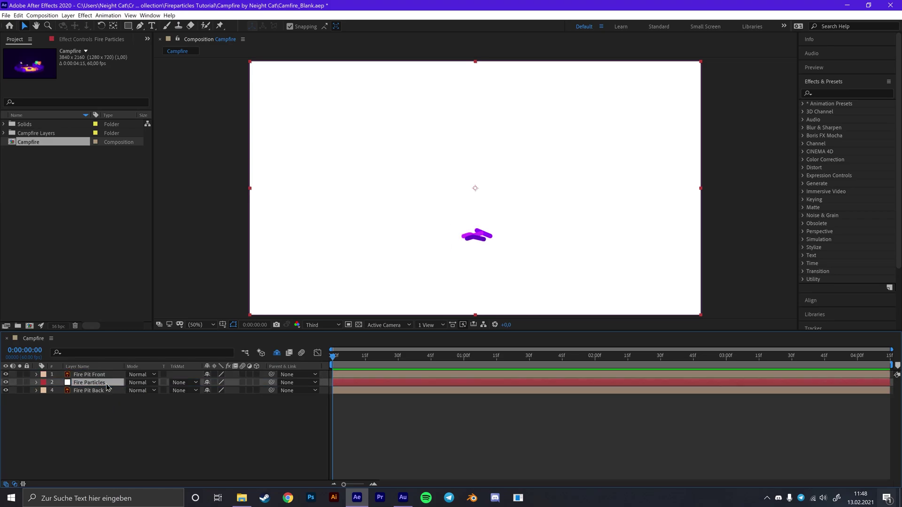
Search effects for 'particl' and apply CC Particle World to the Fire Particles layer.
{"action": "left_click", "coordinate": [854, 99]}
{"action": "type", "text": "particle"}
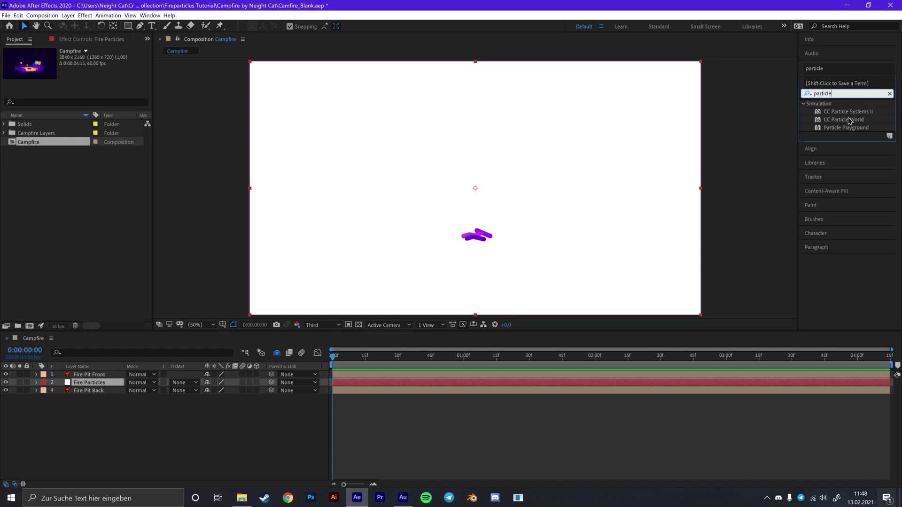
{"action": "left_click_drag", "start_coordinate": [843, 119], "coordinate": [93, 382]}
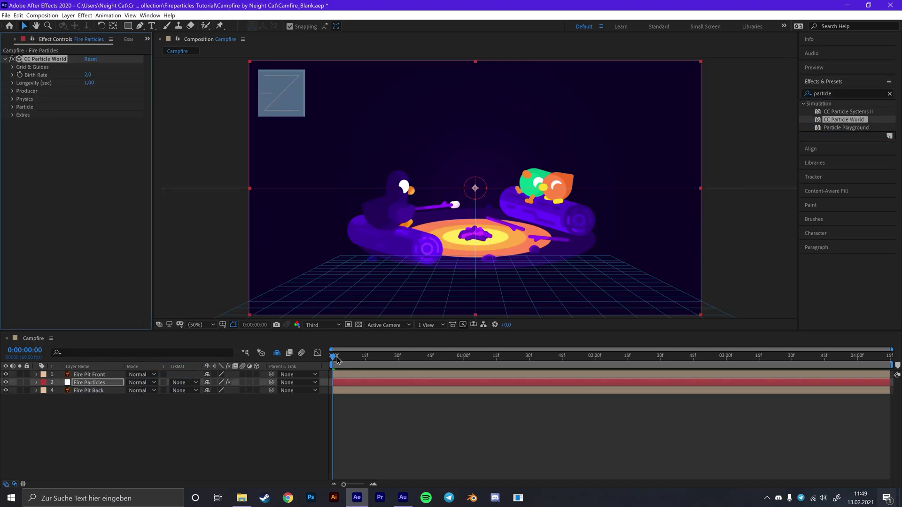
Preview the particles around the one-second mark and expand Grid & Guides.
{"action": "left_click_drag", "start_coordinate": [341, 363], "coordinate": [479, 363]}
{"action": "key", "text": "space"}
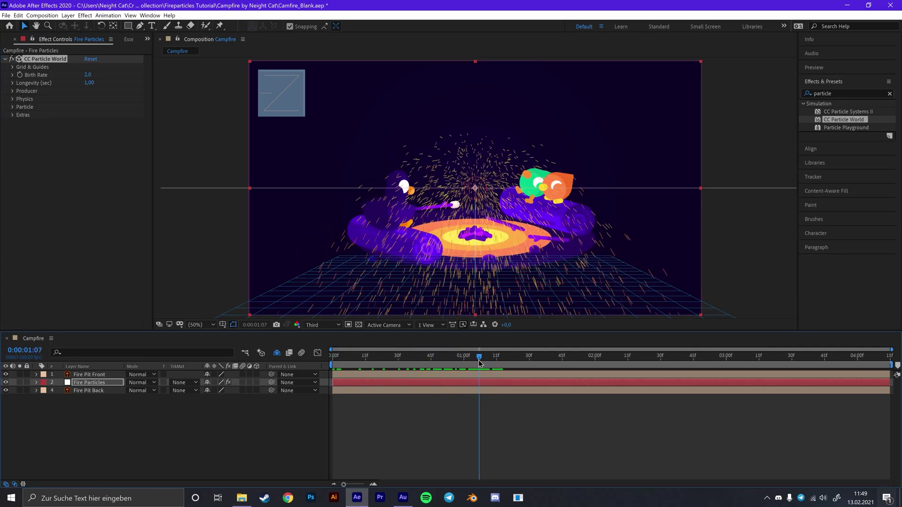
{"action": "left_click", "coordinate": [445, 361]}
{"action": "left_click_drag", "start_coordinate": [438, 360], "coordinate": [477, 363]}
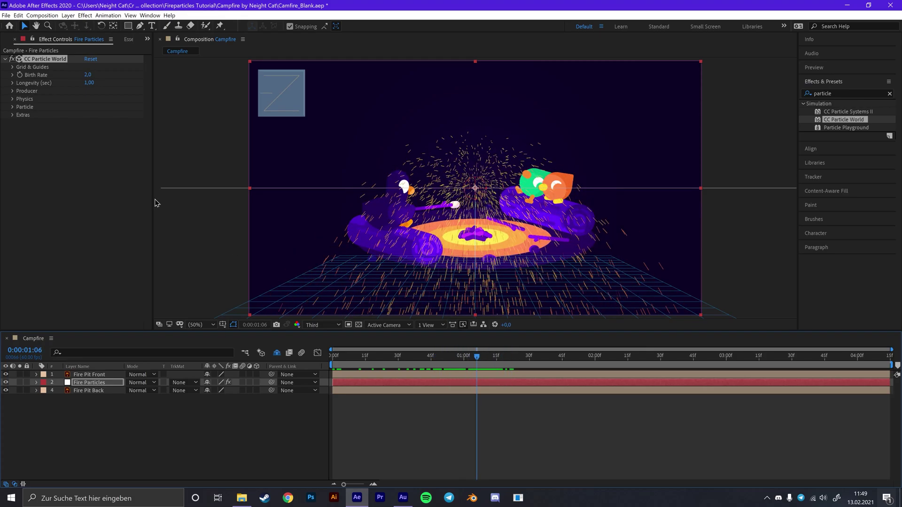
{"action": "left_click", "coordinate": [13, 67]}
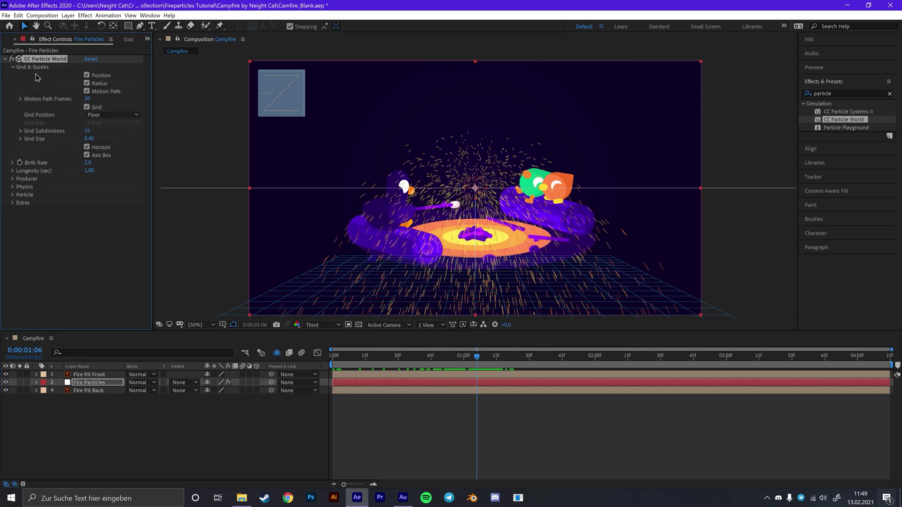
Turn off the position, motion path, grid, horizon and axis box guides.
{"action": "left_click", "coordinate": [87, 75]}
{"action": "left_click", "coordinate": [87, 91]}
{"action": "left_click", "coordinate": [87, 107]}
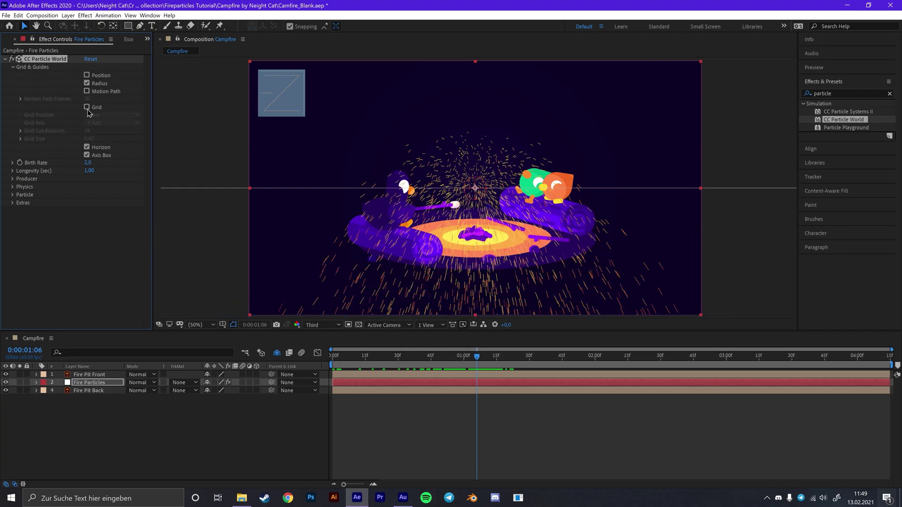
{"action": "left_click", "coordinate": [87, 147]}
{"action": "left_click", "coordinate": [86, 155]}
{"action": "left_click", "coordinate": [13, 67]}
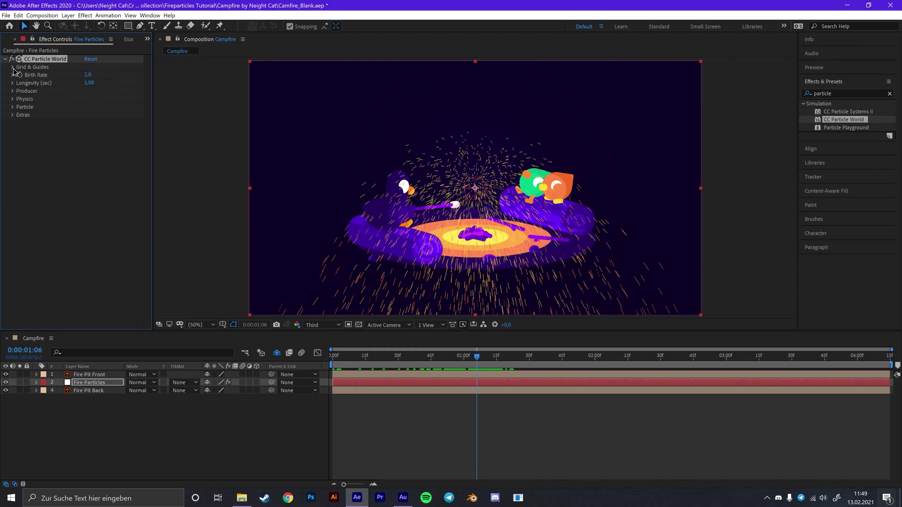
Lower the Producer emitter's Position Y to 0,10.
{"action": "left_click", "coordinate": [12, 92]}
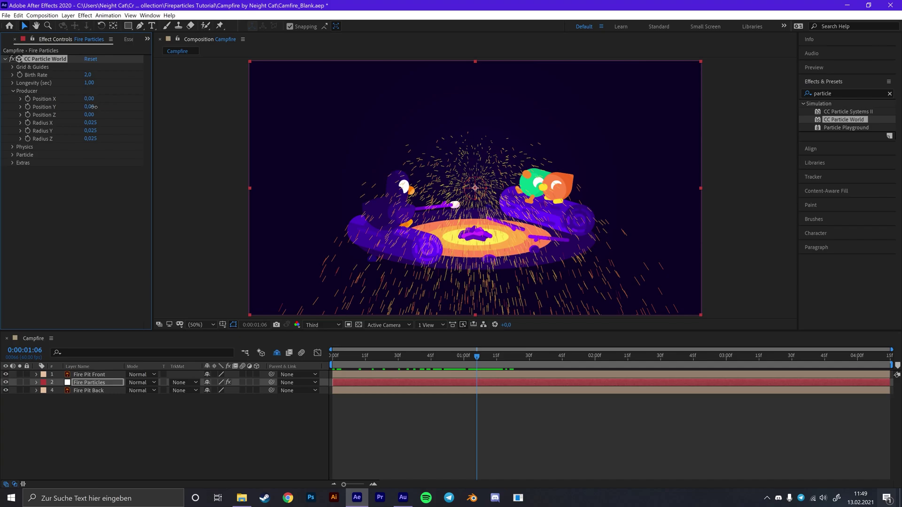
{"action": "left_click_drag", "start_coordinate": [92, 107], "coordinate": [96, 107]}
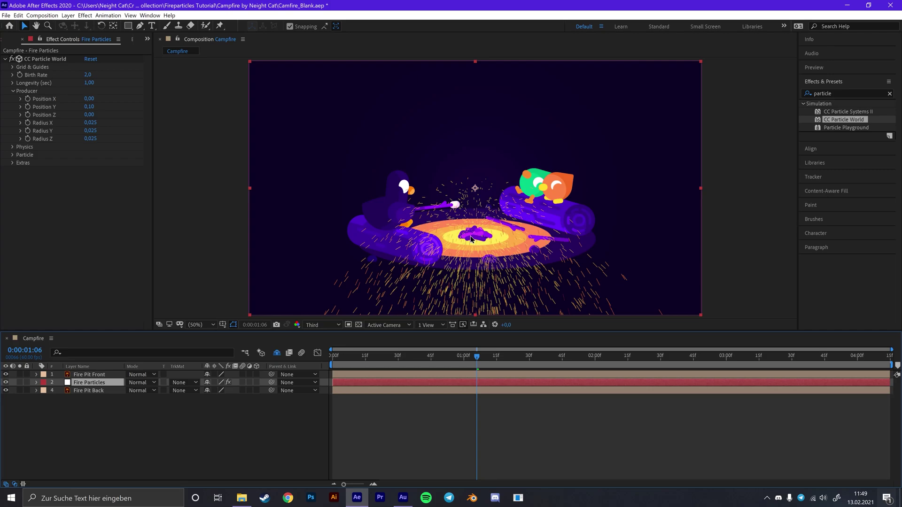
{"action": "left_click", "coordinate": [14, 94]}
{"action": "left_click", "coordinate": [13, 91]}
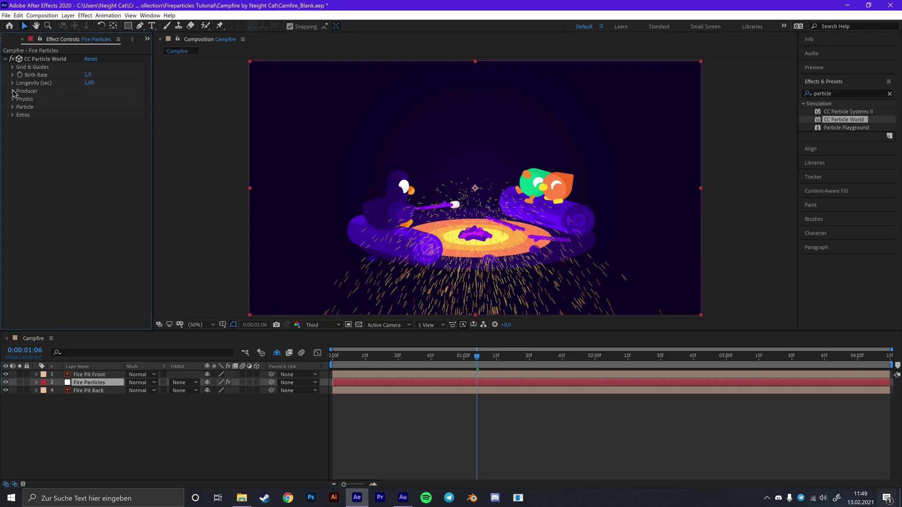
Set Birth Rate to 0,1, try Longevity 2, then revert Longevity to 1,00.
{"action": "left_click", "coordinate": [88, 75]}
{"action": "type", "text": "0,1"}
{"action": "key", "text": "Return"}
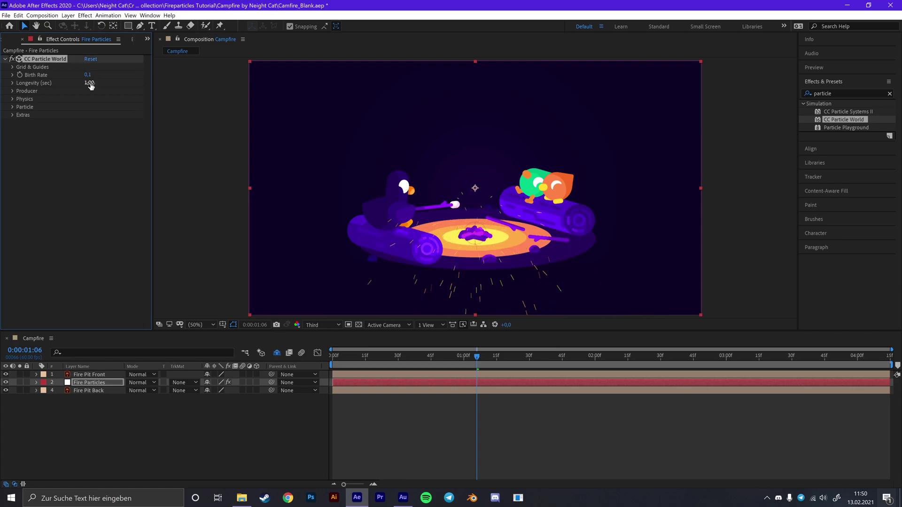
{"action": "left_click", "coordinate": [90, 84]}
{"action": "type", "text": "2"}
{"action": "key", "text": "Return"}
{"action": "key", "text": "ctrl+z"}
Set Particle Type to Textured Disc using 2. Fire Particles as the texture layer.
{"action": "left_click", "coordinate": [13, 108]}
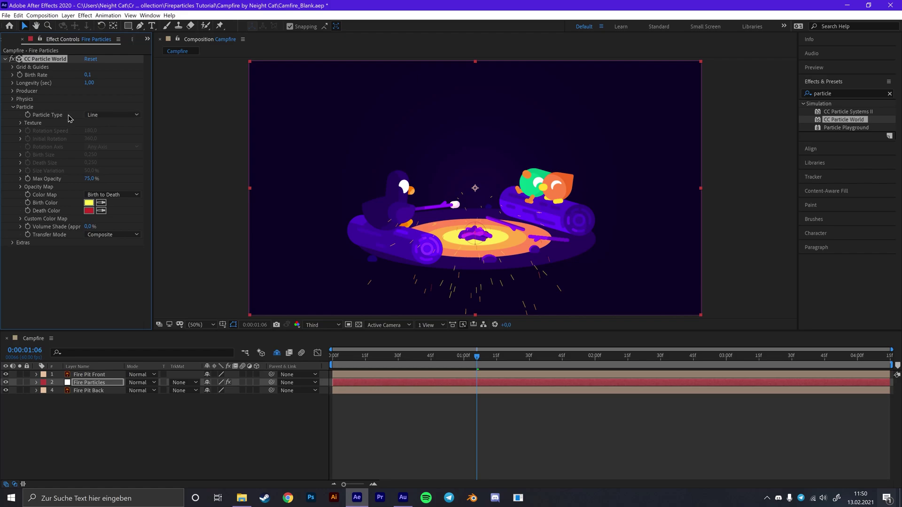
{"action": "left_click", "coordinate": [111, 116]}
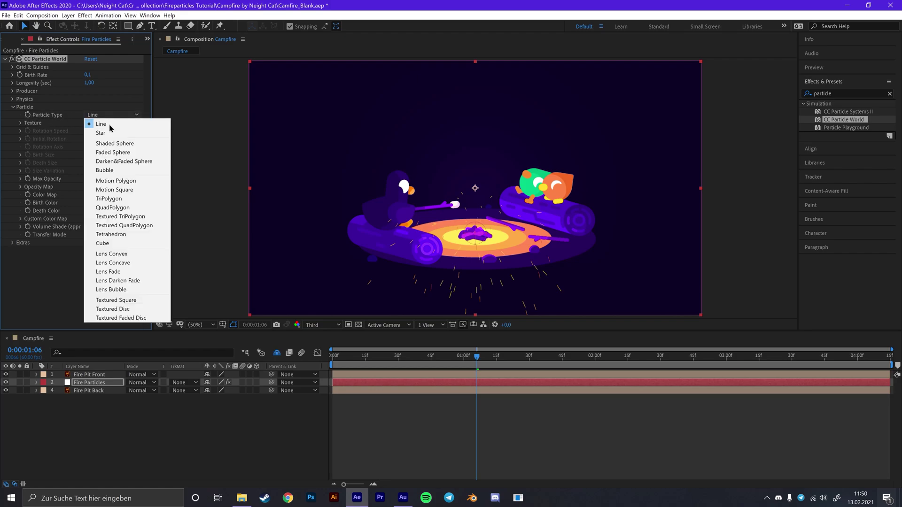
{"action": "left_click", "coordinate": [149, 310]}
{"action": "left_click", "coordinate": [20, 123]}
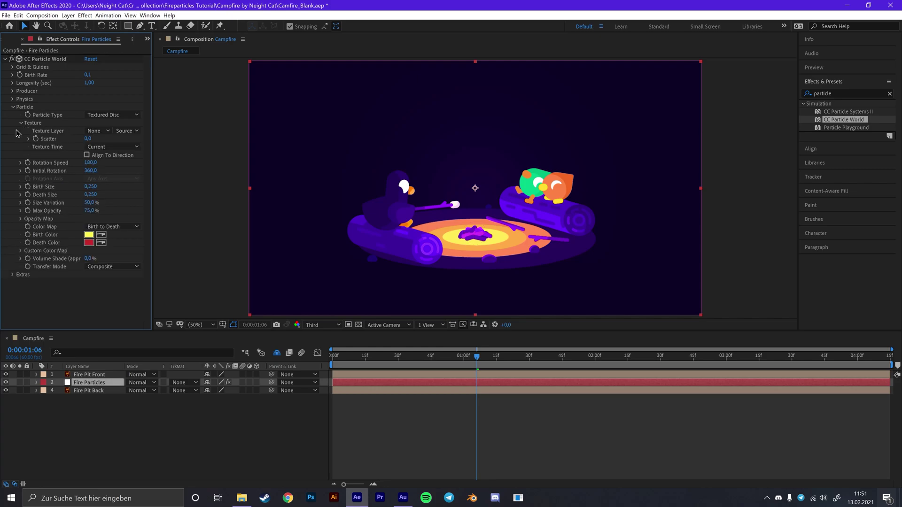
{"action": "left_click", "coordinate": [105, 133]}
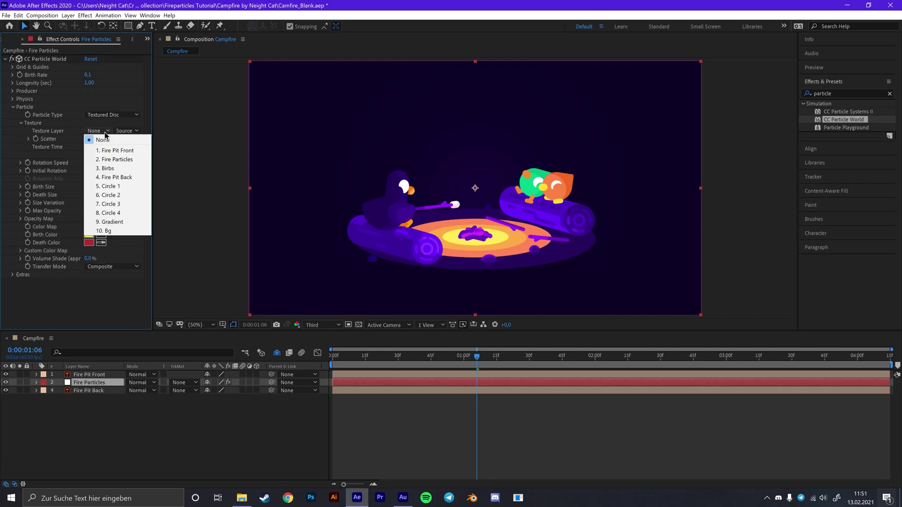
{"action": "left_click", "coordinate": [114, 161]}
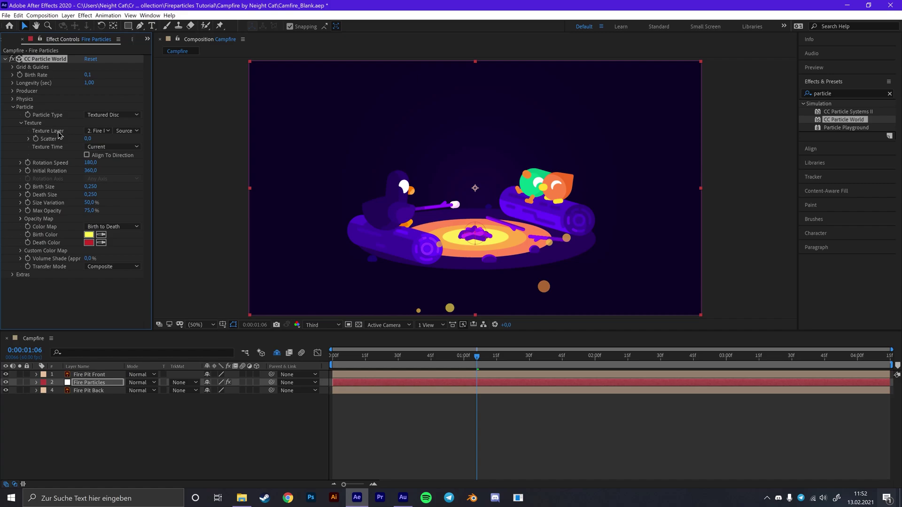
Sample the fire's yellow from the artwork as the Birth Color.
{"action": "left_click", "coordinate": [21, 124]}
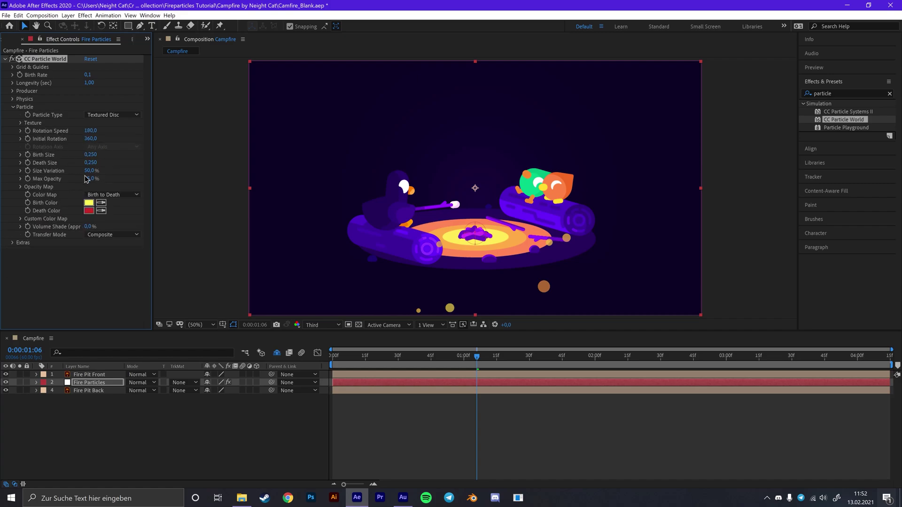
{"action": "left_click", "coordinate": [101, 202]}
{"action": "left_click", "coordinate": [449, 243]}
Sample the fire ring for Death Color and shift it toward a lighter coral red.
{"action": "left_click", "coordinate": [101, 211]}
{"action": "left_click", "coordinate": [431, 230]}
{"action": "left_click", "coordinate": [89, 210]}
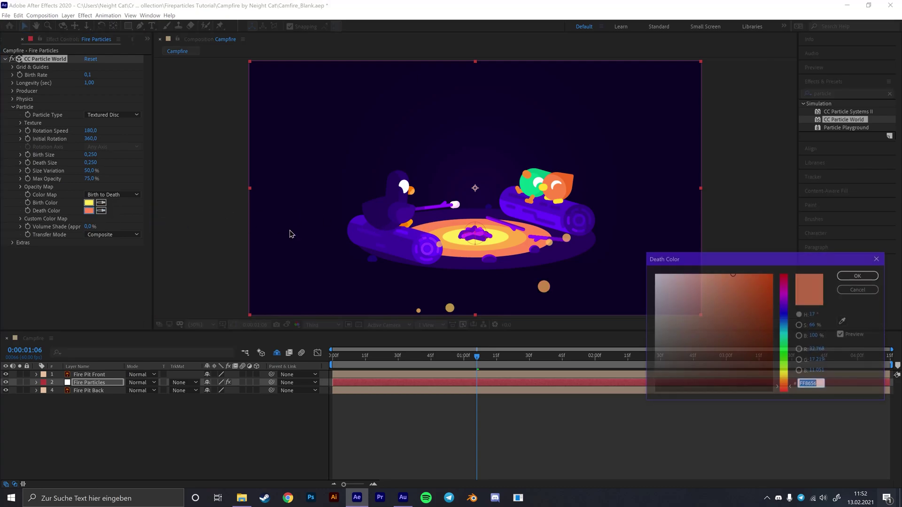
{"action": "left_click", "coordinate": [784, 390]}
{"action": "key", "text": "Return"}
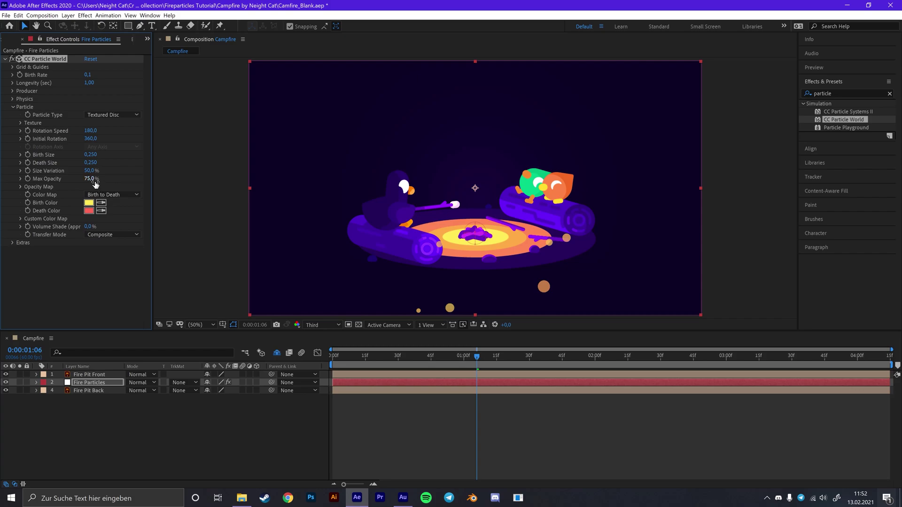
Set Max Opacity 100%, Birth Size 0,400, Death Size 0,001 and Size Variation 15%.
{"action": "left_click_drag", "start_coordinate": [91, 179], "coordinate": [147, 179]}
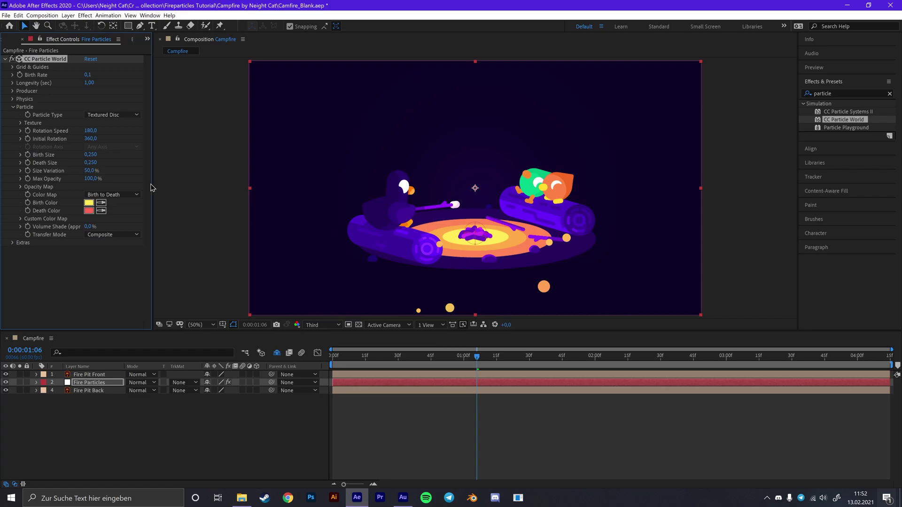
{"action": "left_click", "coordinate": [93, 155]}
{"action": "type", "text": "00"}
{"action": "left_click", "coordinate": [92, 163]}
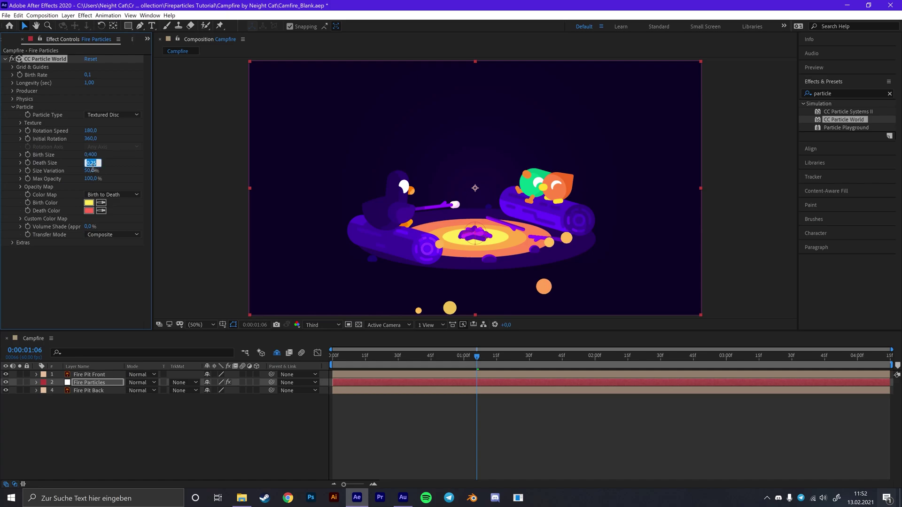
{"action": "type", "text": "001"}
{"action": "key", "text": "Return"}
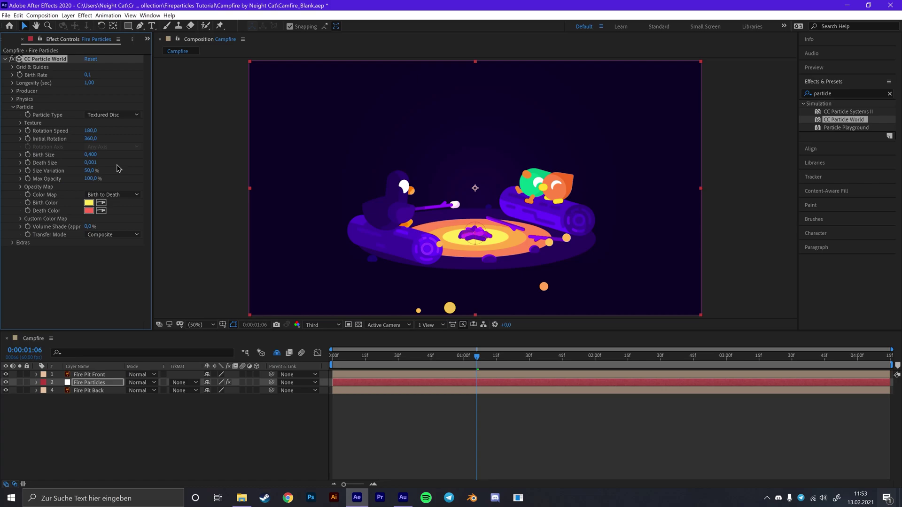
{"action": "left_click", "coordinate": [89, 170]}
{"action": "type", "text": "15"}
{"action": "key", "text": "Return"}
Redraw the Opacity Map curve so particles start fully opaque at birth.
{"action": "left_click", "coordinate": [21, 187]}
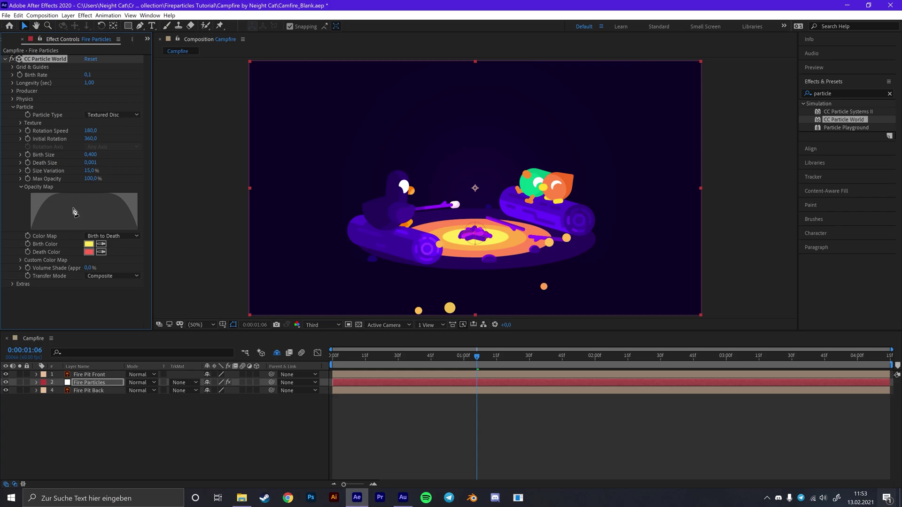
{"action": "mouse_move", "coordinate": [68, 203]}
{"action": "left_mouse_down"}
{"action": "mouse_move", "coordinate": [34, 174]}
{"action": "mouse_move", "coordinate": [1, 169]}
{"action": "mouse_move", "coordinate": [29, 169]}
{"action": "mouse_move", "coordinate": [1, 157]}
{"action": "mouse_move", "coordinate": [193, 165]}
{"action": "left_mouse_up"}
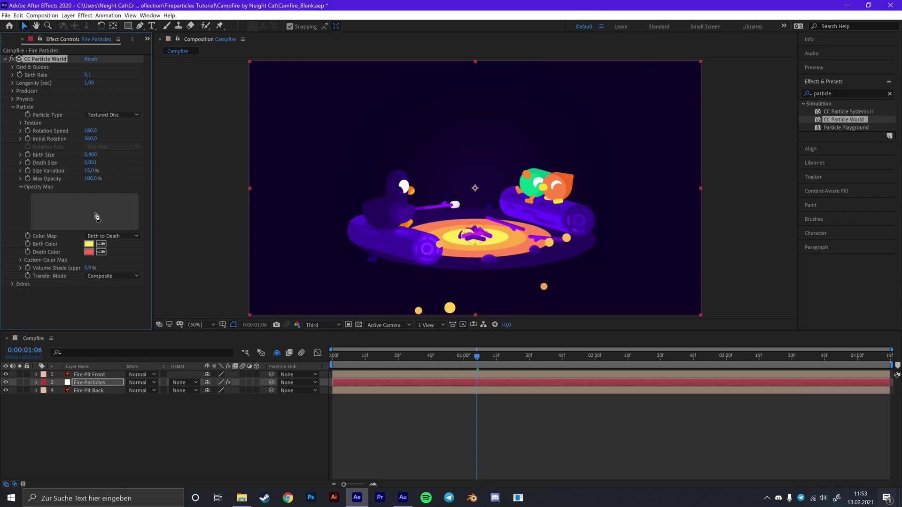
Preview the particles, then switch the Physics Animation type to Fire and preview it.
{"action": "left_click", "coordinate": [12, 107]}
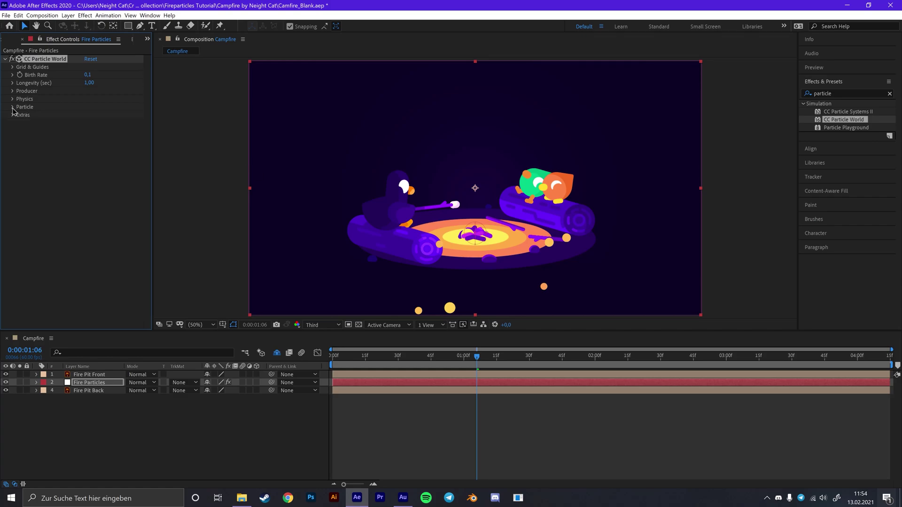
{"action": "key", "text": "space"}
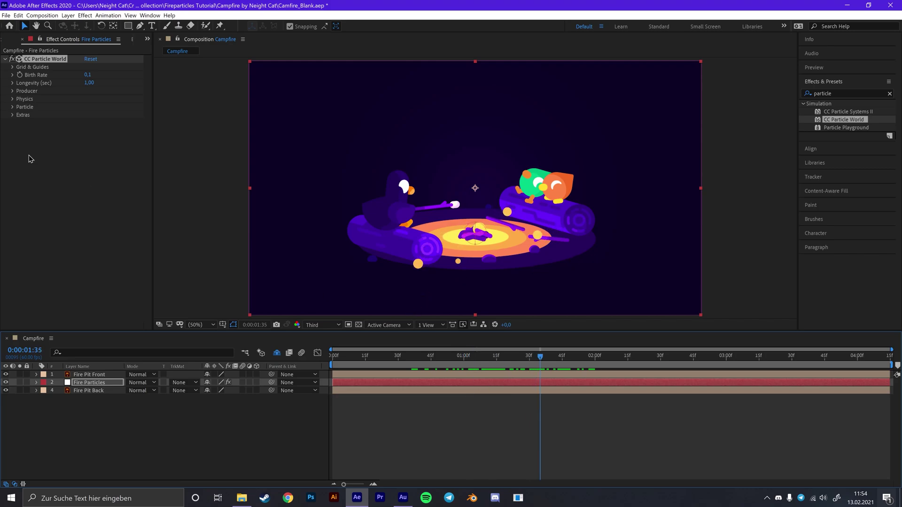
{"action": "left_click", "coordinate": [12, 99]}
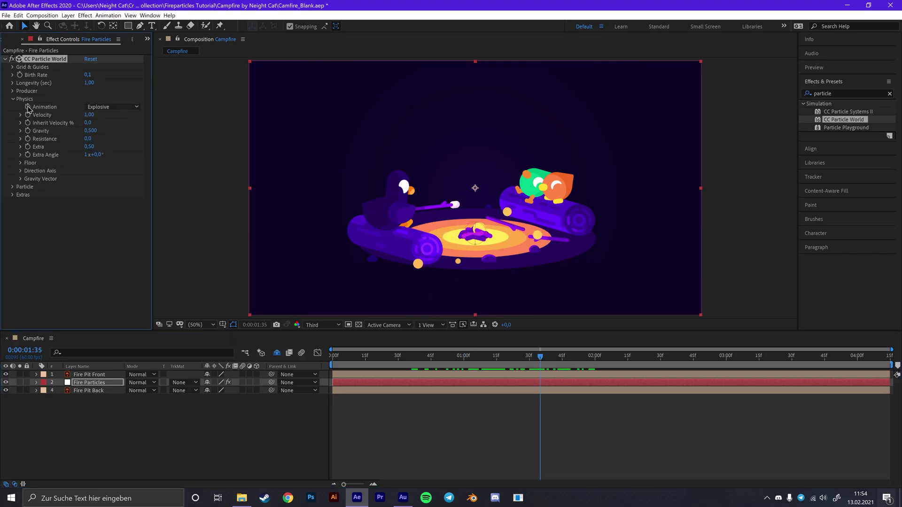
{"action": "left_click", "coordinate": [103, 111]}
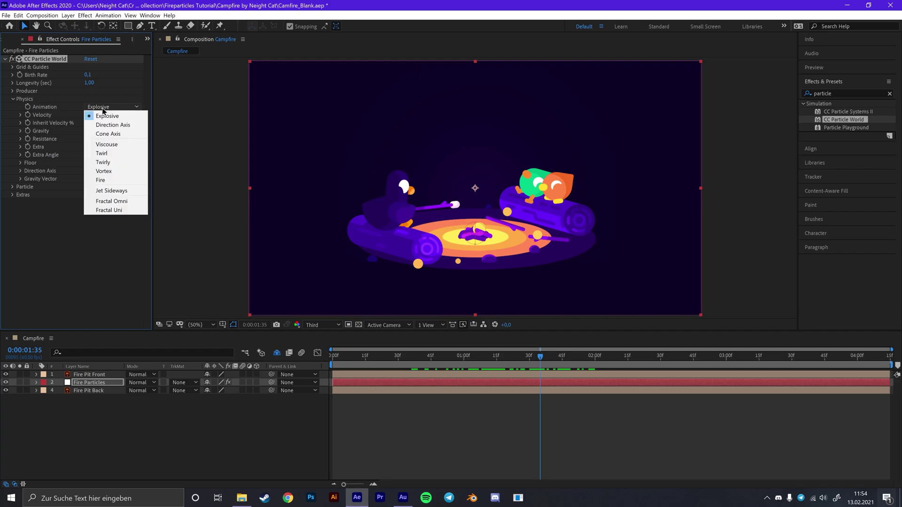
{"action": "left_click", "coordinate": [115, 180]}
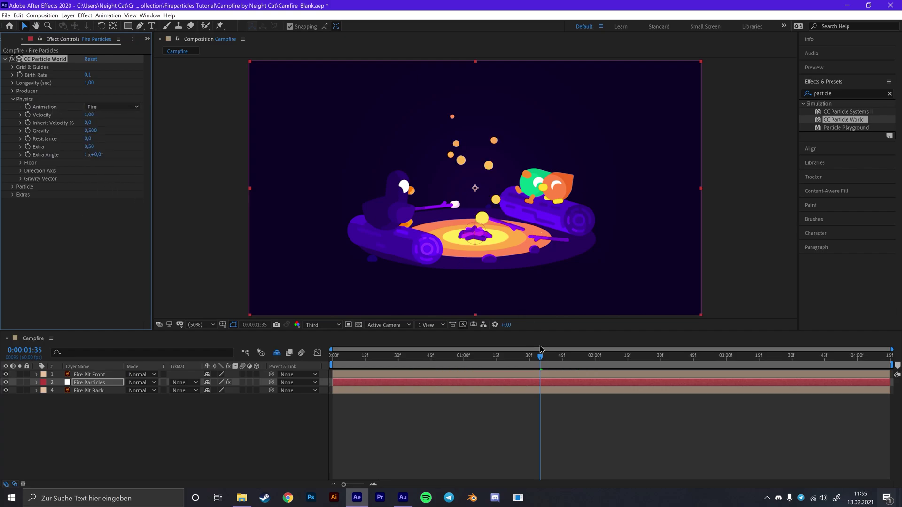
{"action": "key", "text": "space"}
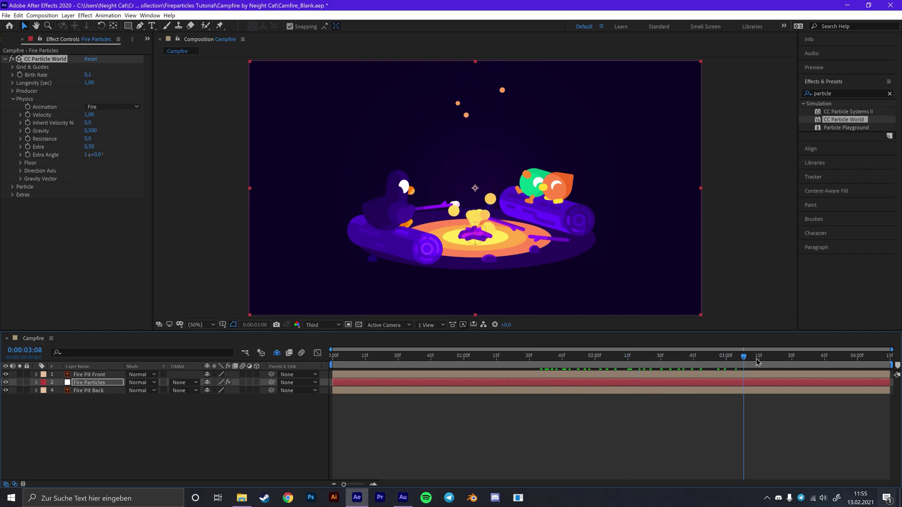
Set Physics Velocity 0, Gravity 0,3, Resistance 10 and Extra 0,27, then preview the flame.
{"action": "left_click", "coordinate": [89, 115]}
{"action": "type", "text": "0"}
{"action": "key", "text": "Return"}
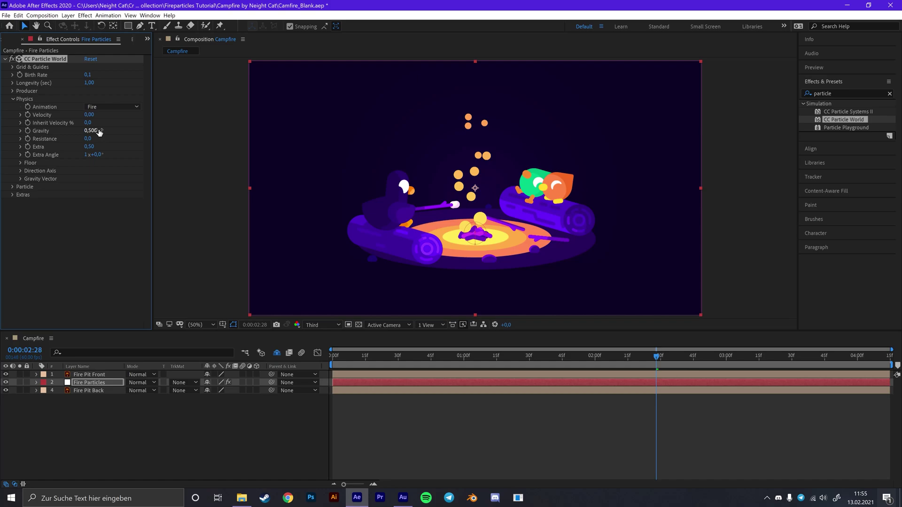
{"action": "left_click", "coordinate": [98, 131]}
{"action": "type", "text": "0,3"}
{"action": "key", "text": "Return"}
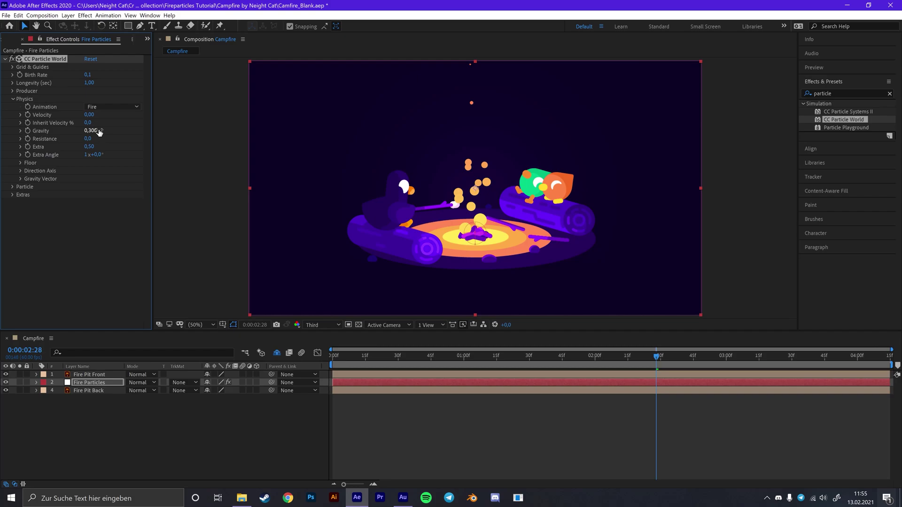
{"action": "left_click", "coordinate": [88, 139]}
{"action": "type", "text": "10"}
{"action": "key", "text": "Return"}
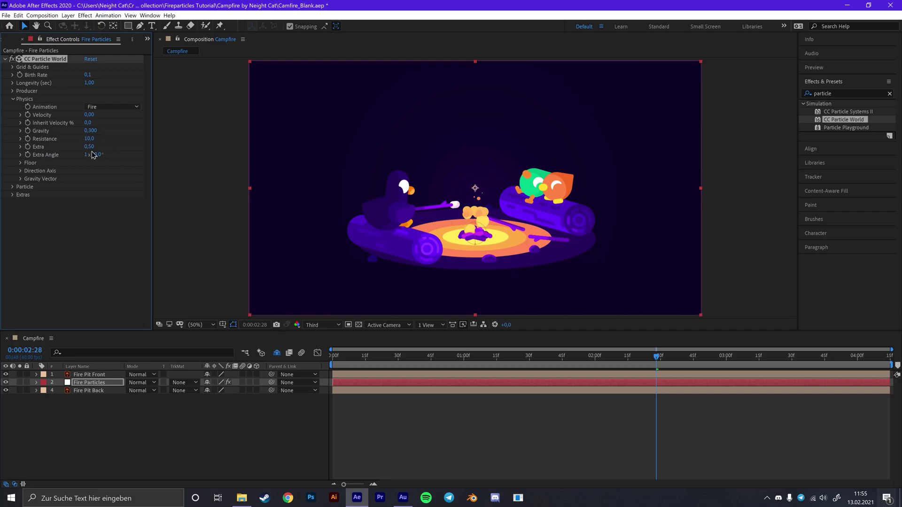
{"action": "left_click", "coordinate": [92, 148]}
{"action": "type", "text": "0,27"}
{"action": "key", "text": "Return"}
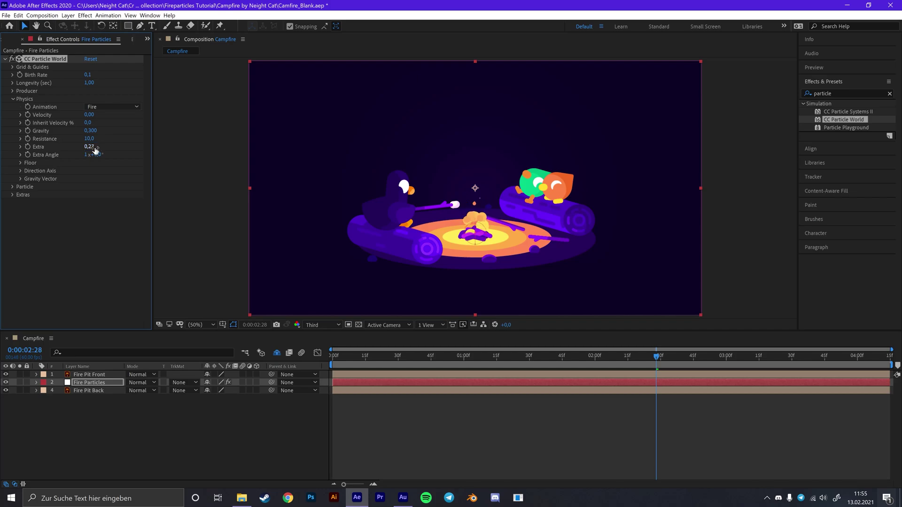
{"action": "key", "text": "space"}
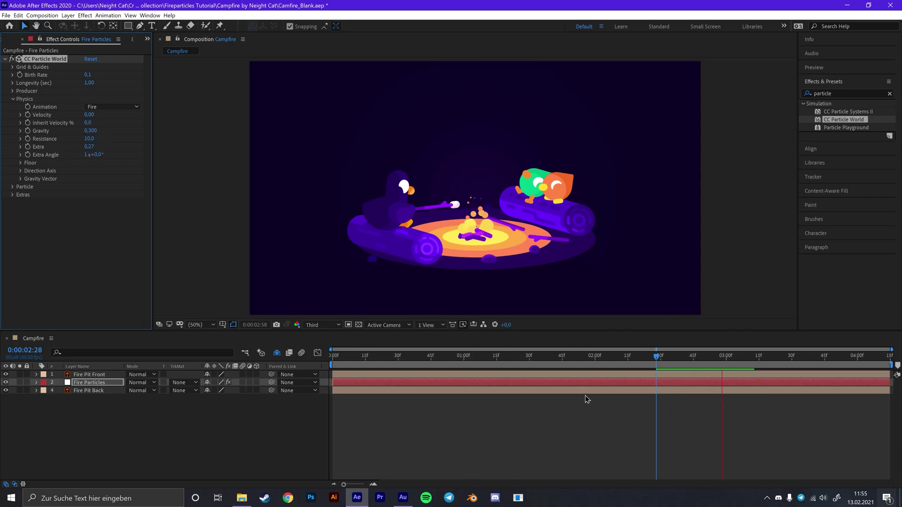
Stop the fire preview at 0:00:02:36.
{"action": "left_click", "coordinate": [675, 360]}
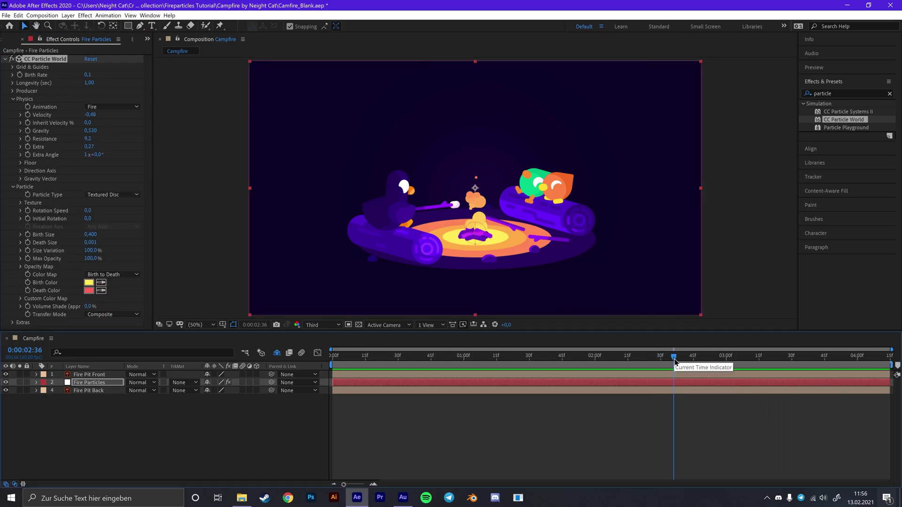